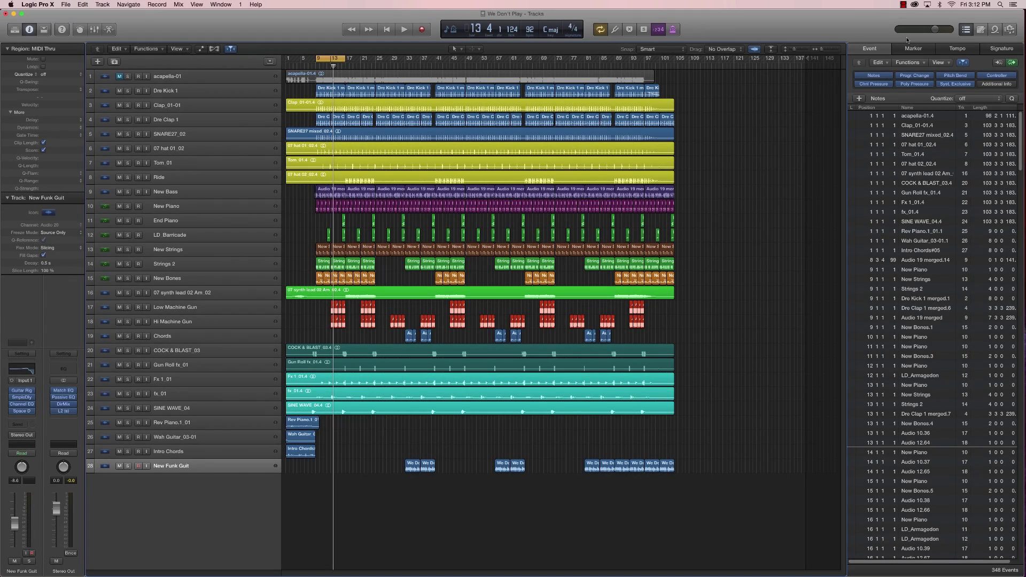
# Play the beat starting at bar 9 and stop it near bar 15
pyautogui.press('space')
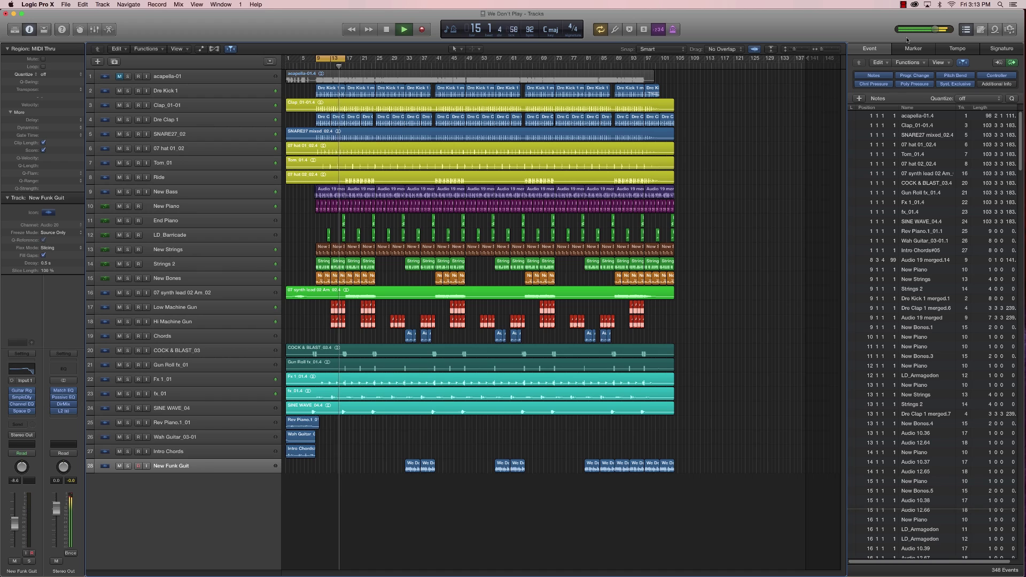
pyautogui.press('space')
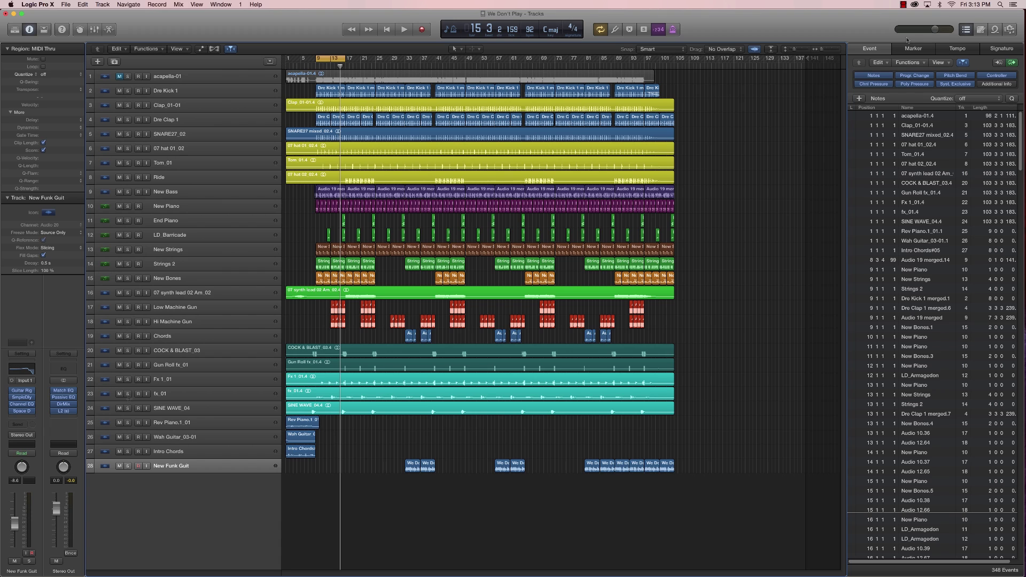
pyautogui.moveTo(54, 413)
# Recall the Stereo Out Match EQ's default settings and bring up its template spectrum options
pyautogui.click(62, 392)
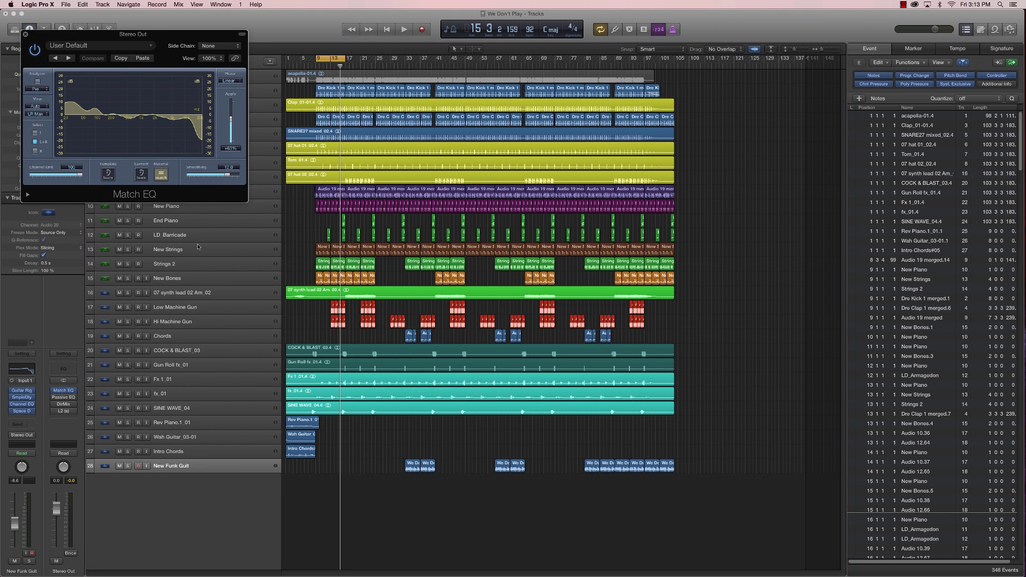
pyautogui.moveTo(149, 35); pyautogui.dragTo(541, 213)
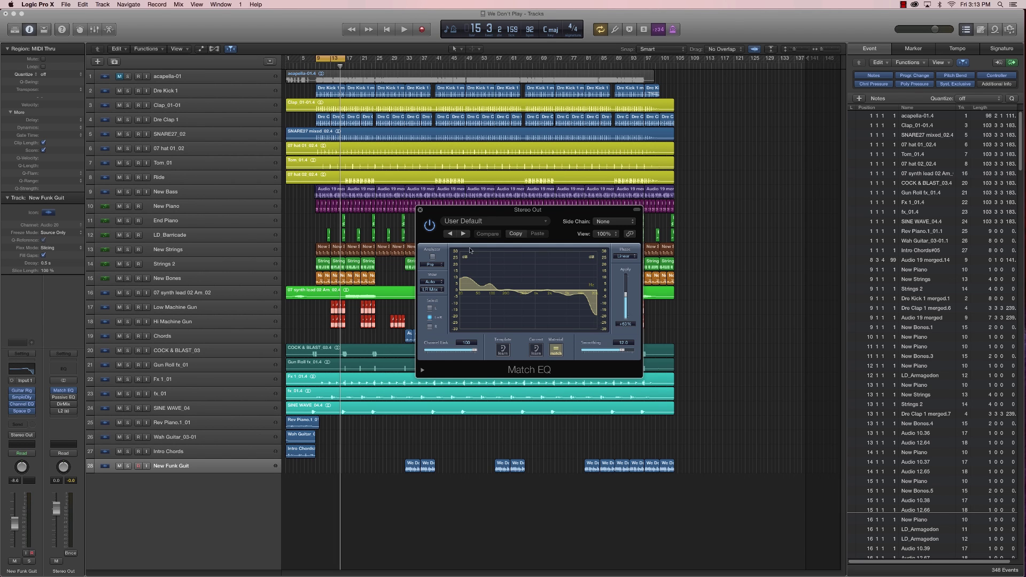
pyautogui.click(462, 223)
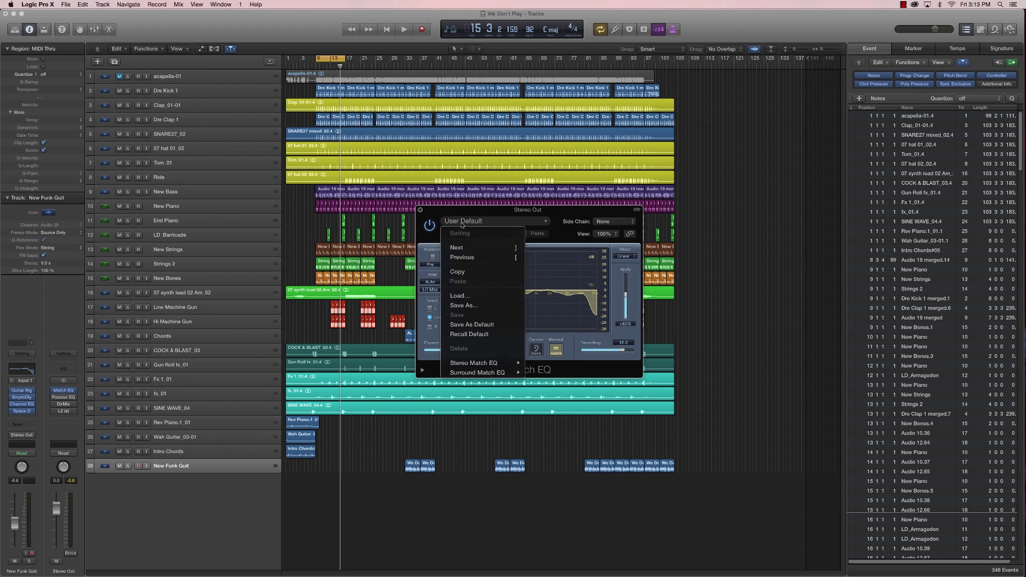
pyautogui.click(470, 335)
pyautogui.moveTo(541, 212); pyautogui.dragTo(800, 249)
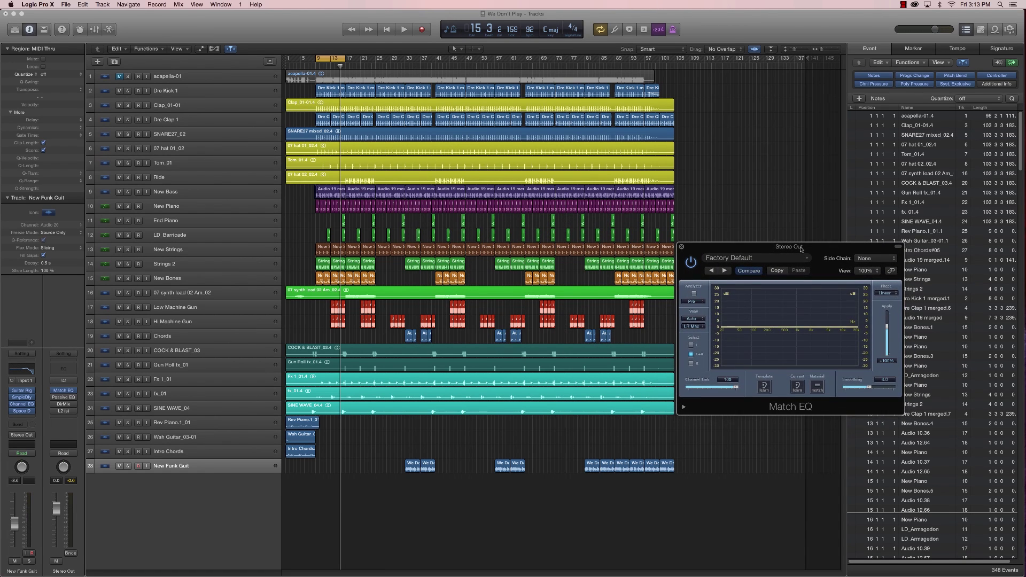
pyautogui.rightClick(760, 385)
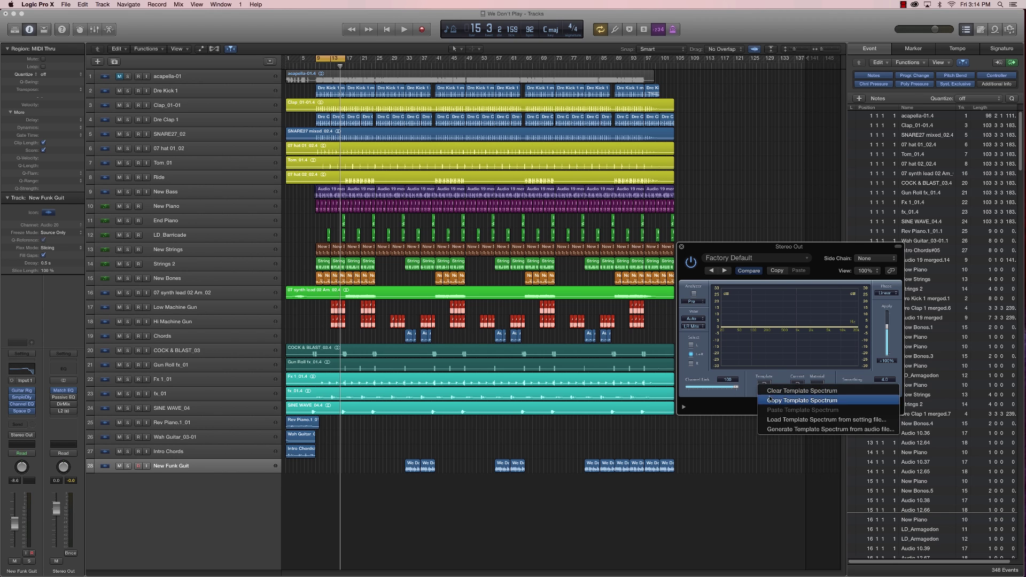
# Generate the Match EQ template spectrum from Kush - Dr. Dre.wav in the Match EQ folder
pyautogui.click(773, 429)
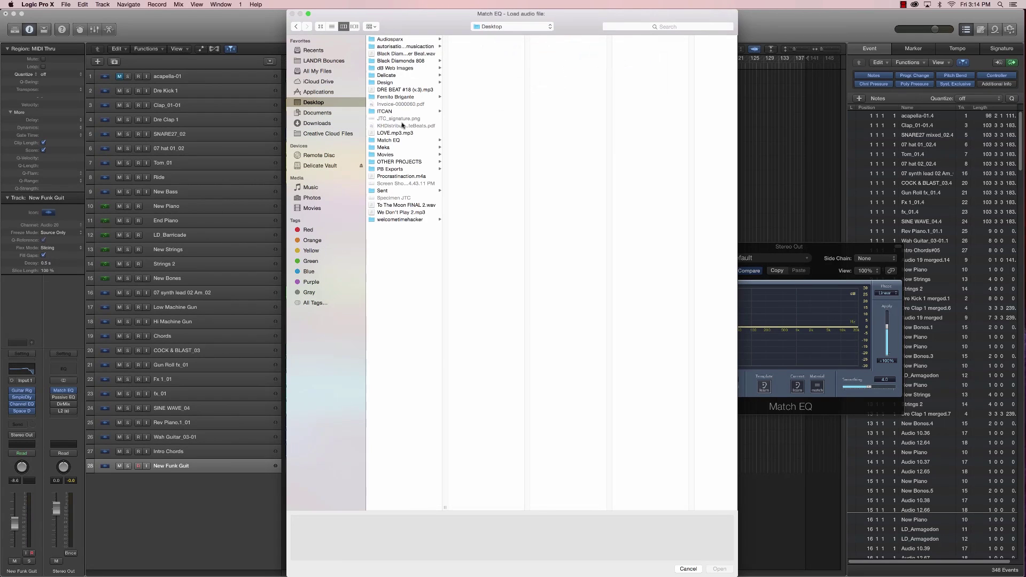
pyautogui.click(392, 141)
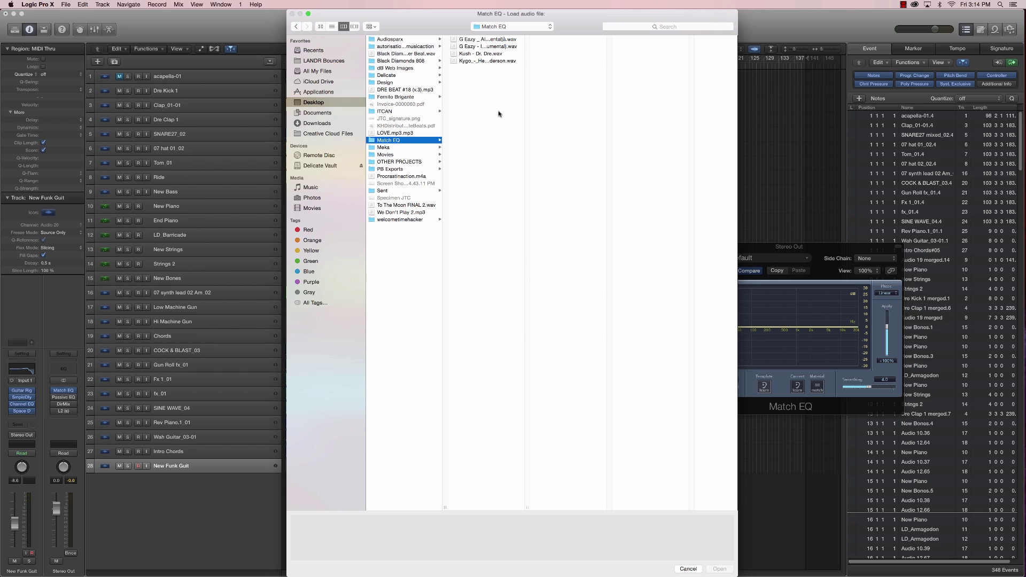
pyautogui.click(464, 53)
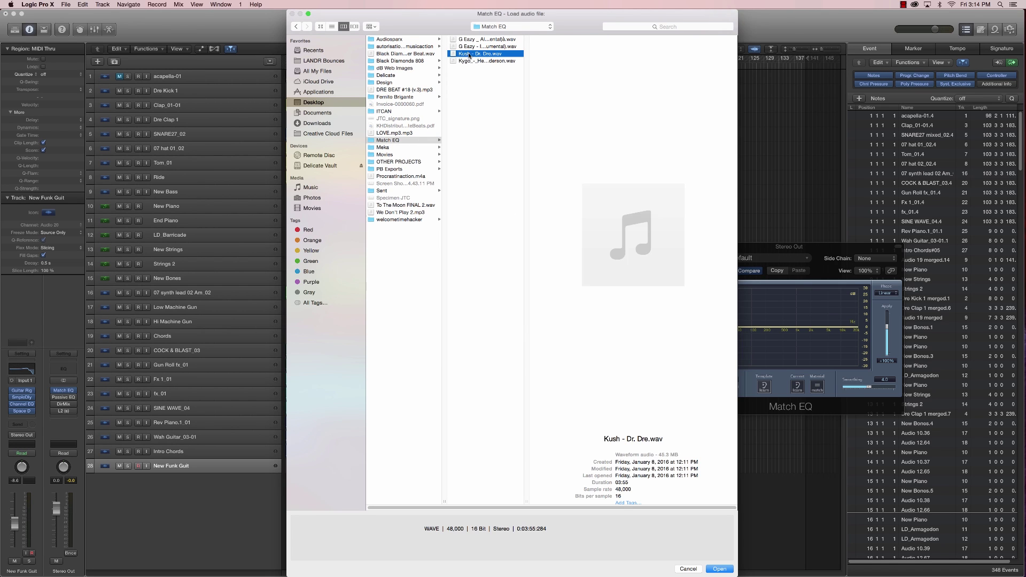
pyautogui.click(722, 569)
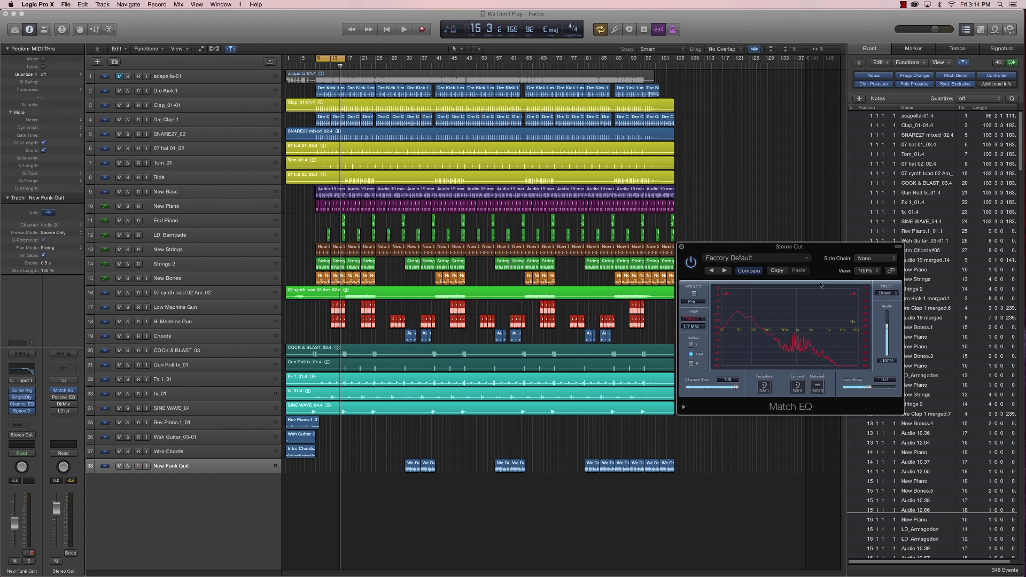
# Capture the playing beat's spectrum with Match EQ's Current Learn, then stop playback
pyautogui.moveTo(825, 255); pyautogui.dragTo(673, 282)
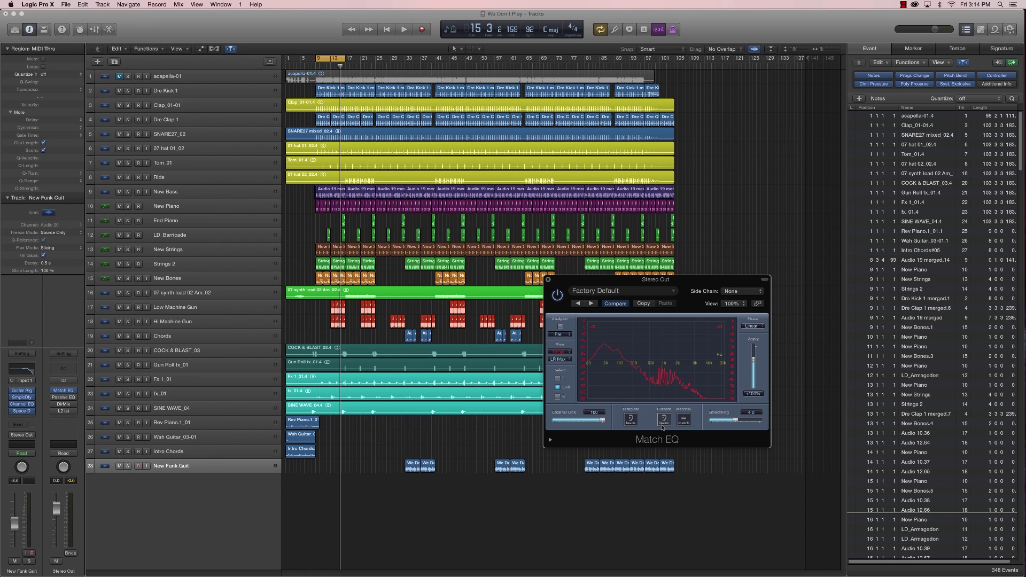
pyautogui.press('space')
pyautogui.click(664, 420)
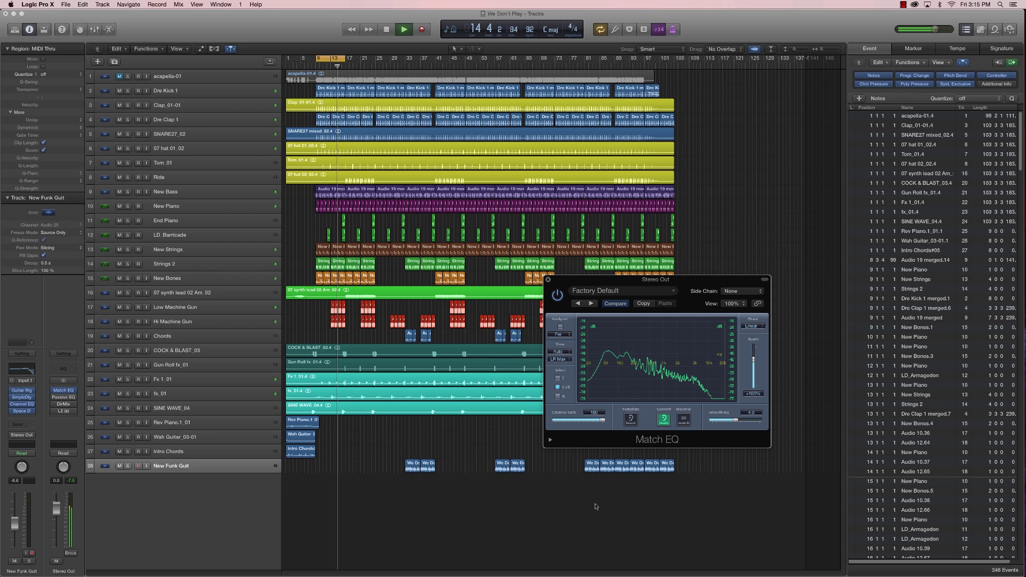
pyautogui.click(489, 492)
pyautogui.press('space')
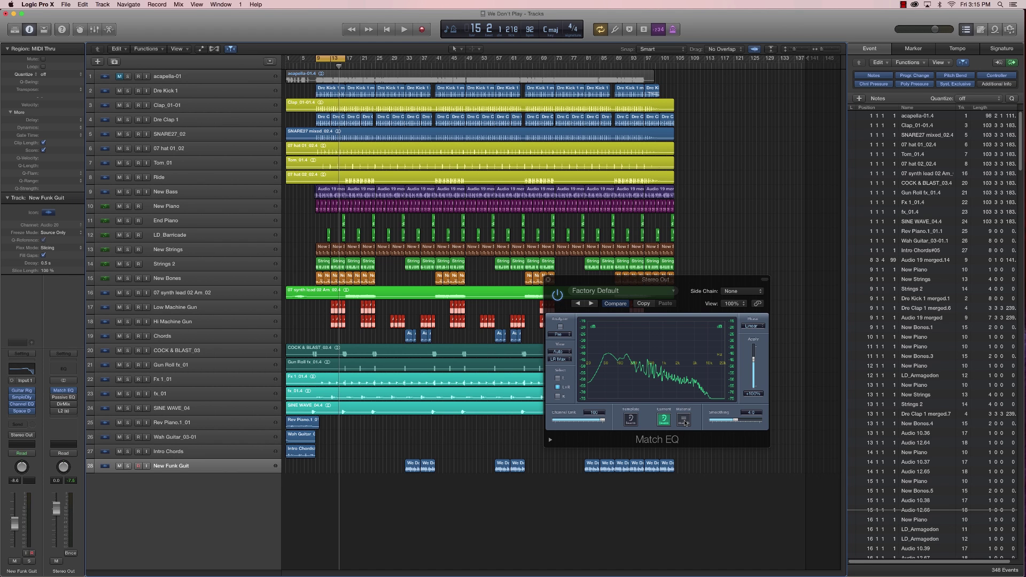
# Compute the Match EQ curve, increase smoothing, and set the Apply amount to about 39%
pyautogui.click(684, 421)
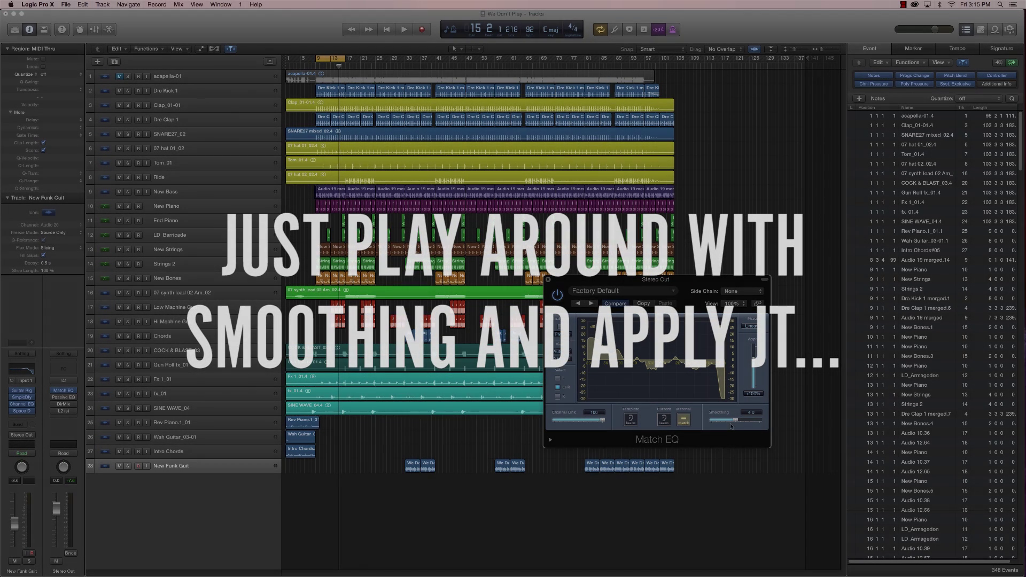
pyautogui.moveTo(735, 420); pyautogui.dragTo(753, 421)
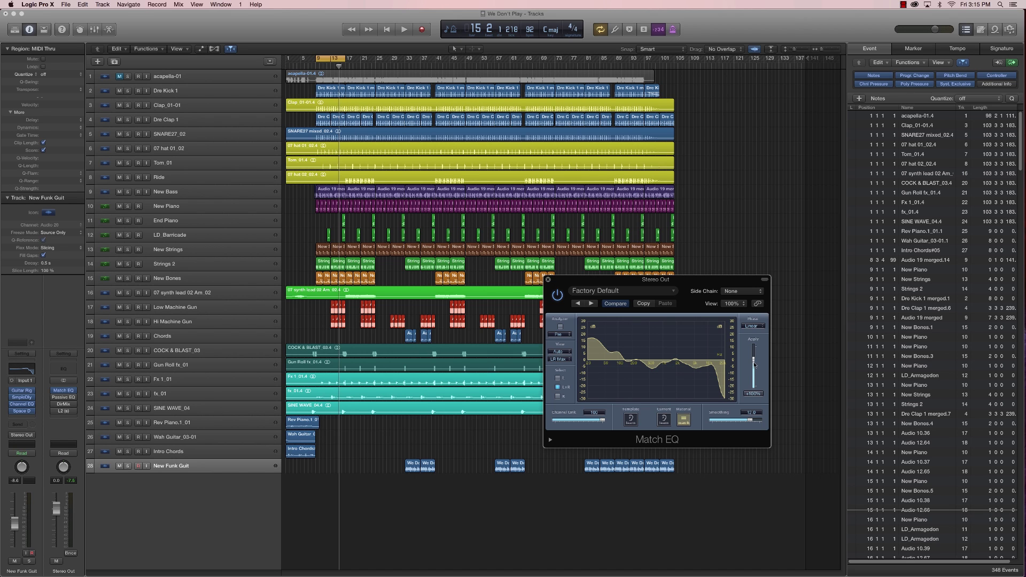
pyautogui.moveTo(754, 364); pyautogui.dragTo(756, 366)
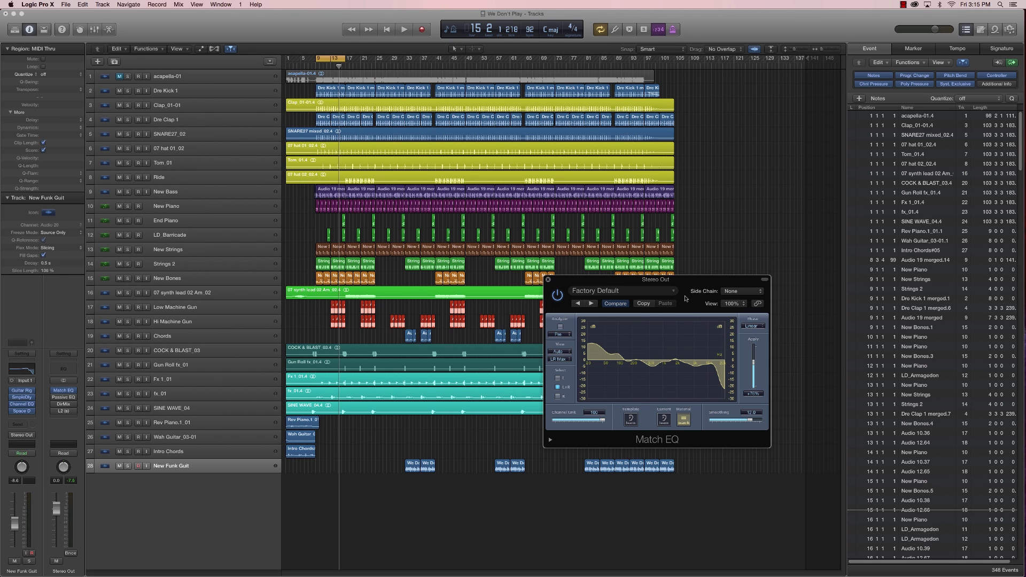
# Audition the beat while lowering the Match EQ Apply amount from +76% to about +46%
pyautogui.press('space')
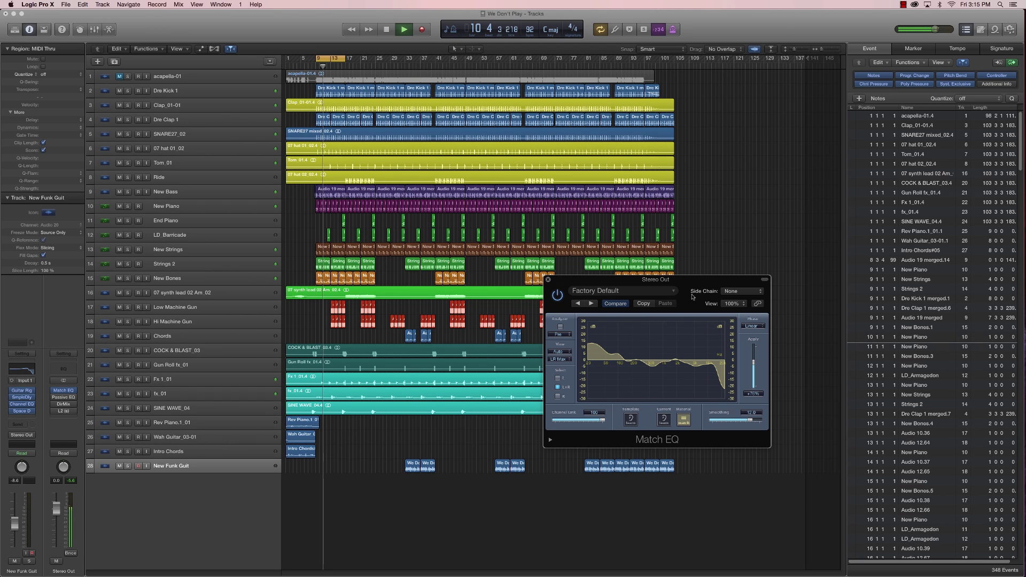
pyautogui.press('space')
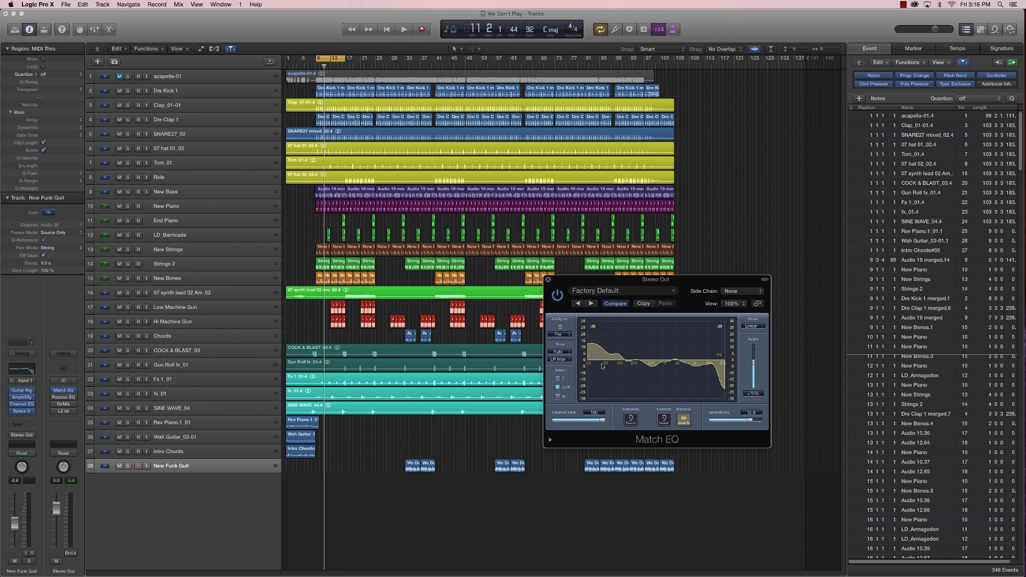
pyautogui.moveTo(753, 361); pyautogui.dragTo(754, 366)
pyautogui.press('space')
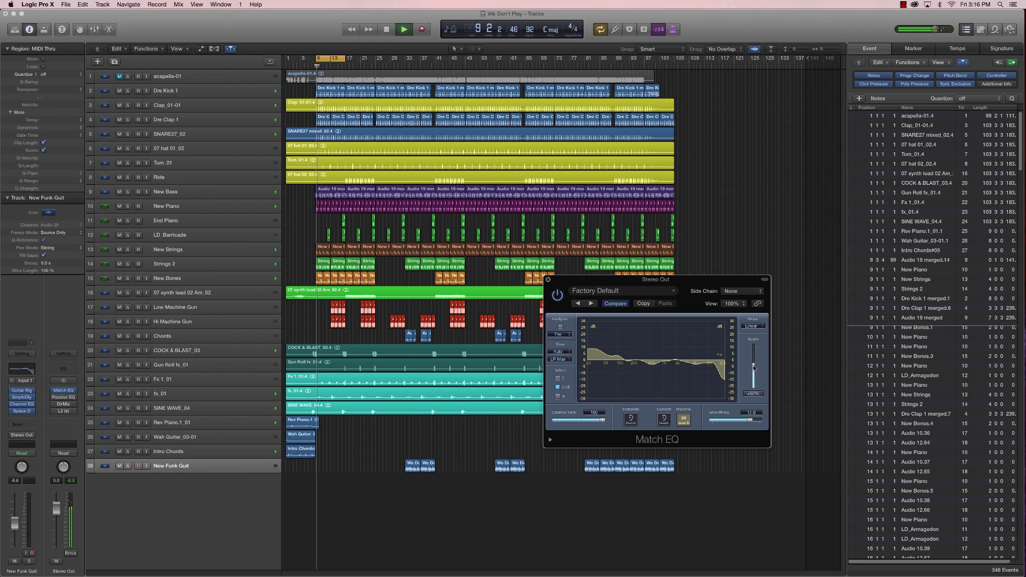
pyautogui.moveTo(755, 366); pyautogui.dragTo(754, 367)
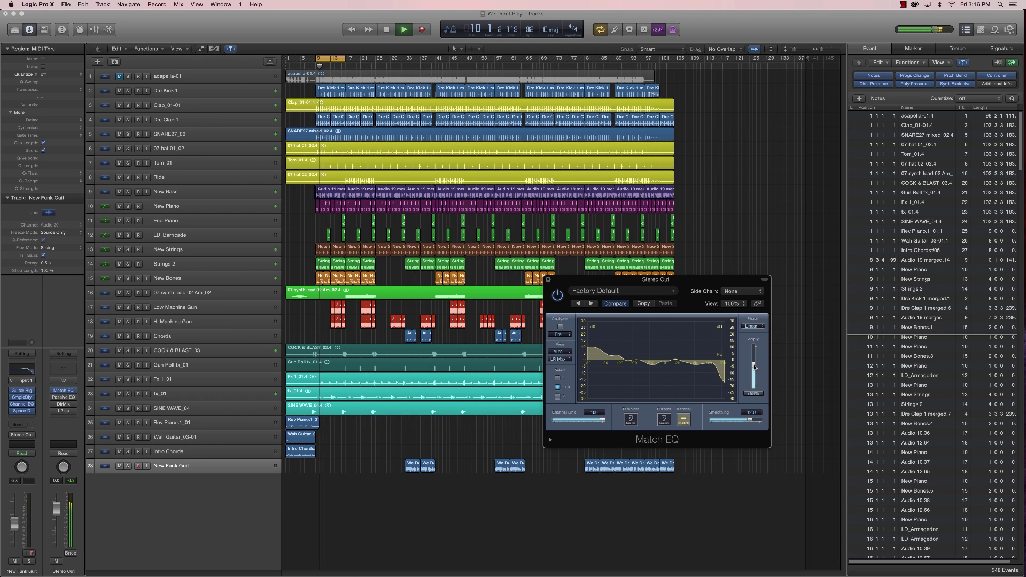
pyautogui.moveTo(754, 368); pyautogui.dragTo(754, 369)
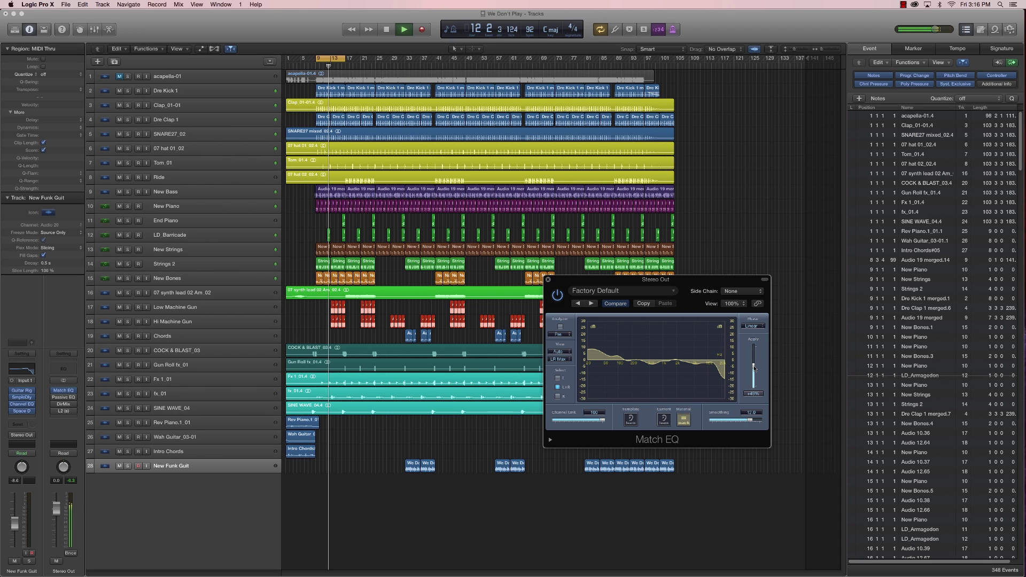
pyautogui.press('space')
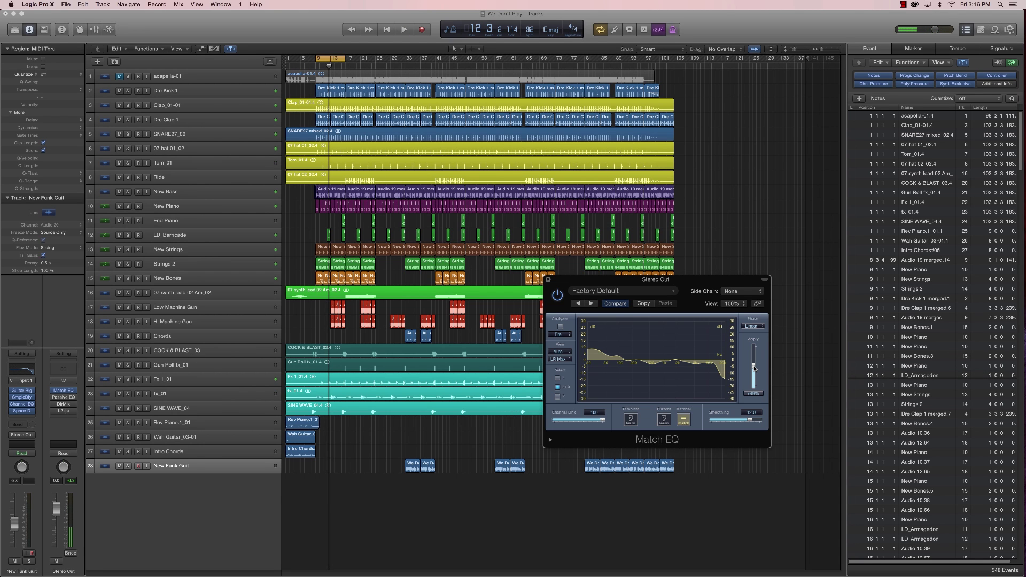
# A/B the beat with the Match EQ bypassed to compare the sound
pyautogui.moveTo(55, 404)
pyautogui.press('space')
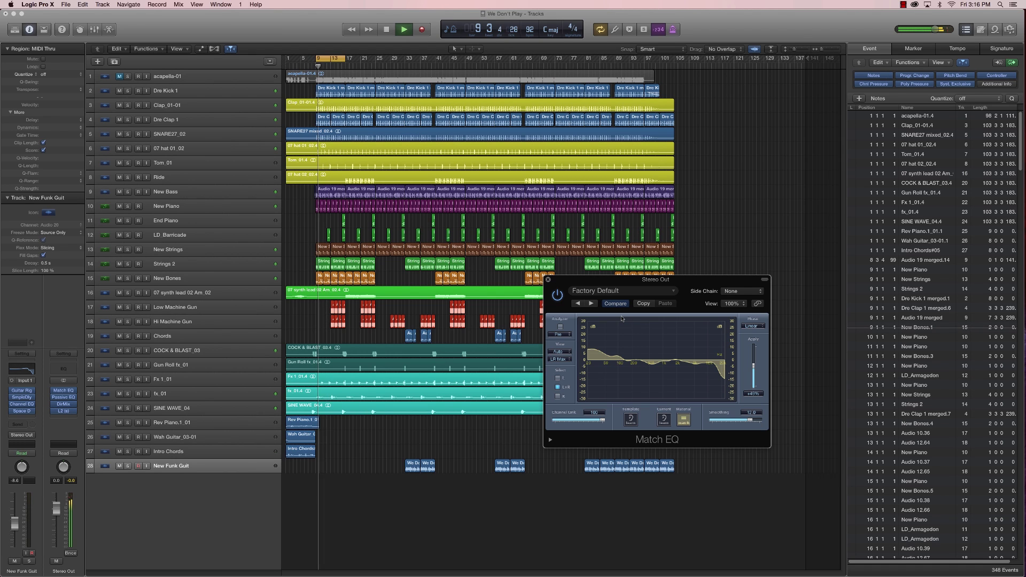
pyautogui.press('space')
pyautogui.press('space')
pyautogui.click(557, 295)
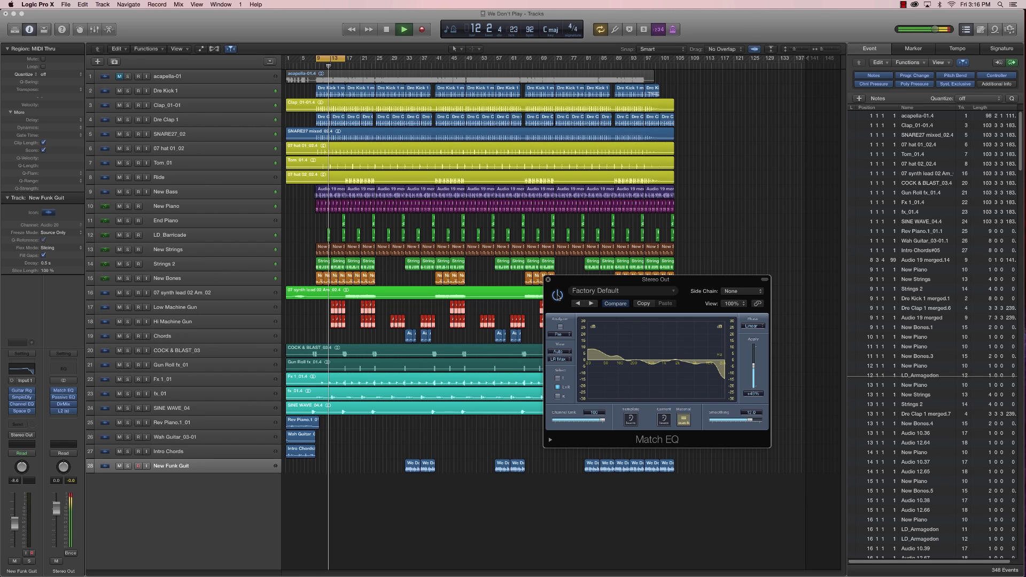
pyautogui.press('space')
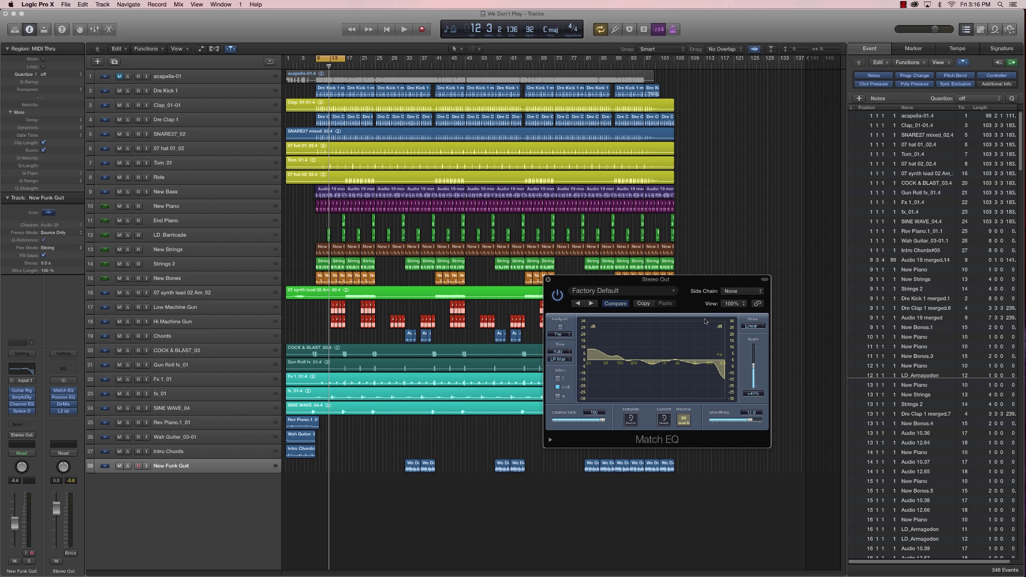
pyautogui.moveTo(681, 291); pyautogui.dragTo(668, 303)
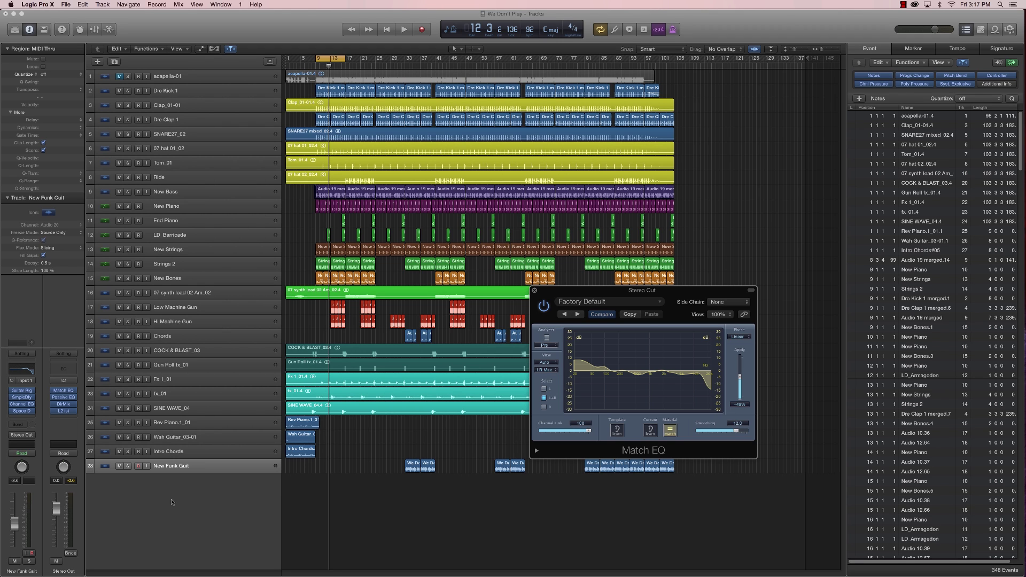
# Raise the Match EQ Apply amount to about +55% while playing from bar 9
pyautogui.press('space')
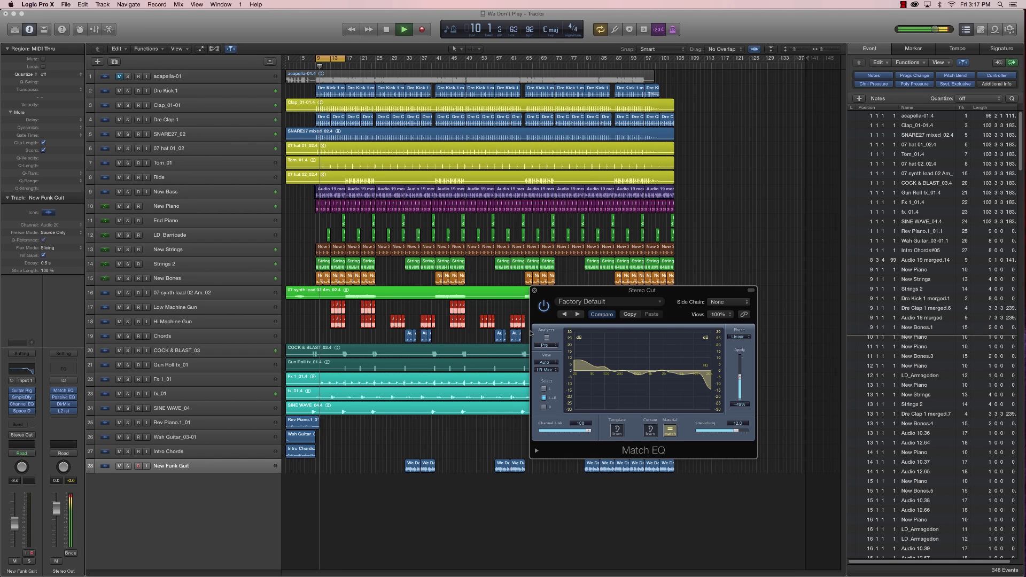
pyautogui.moveTo(739, 378); pyautogui.dragTo(741, 377)
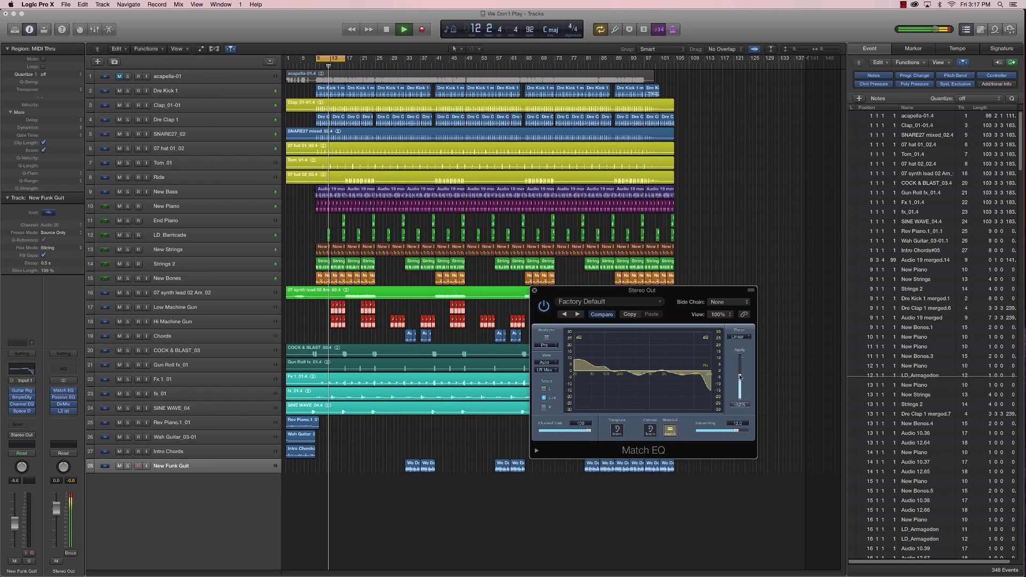
pyautogui.press('space')
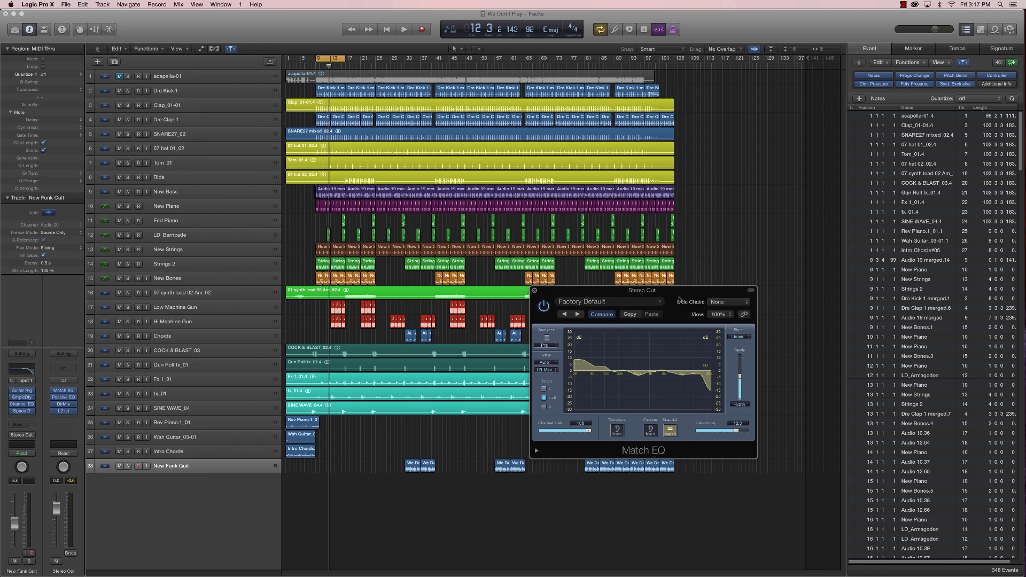
pyautogui.moveTo(678, 300); pyautogui.dragTo(663, 302)
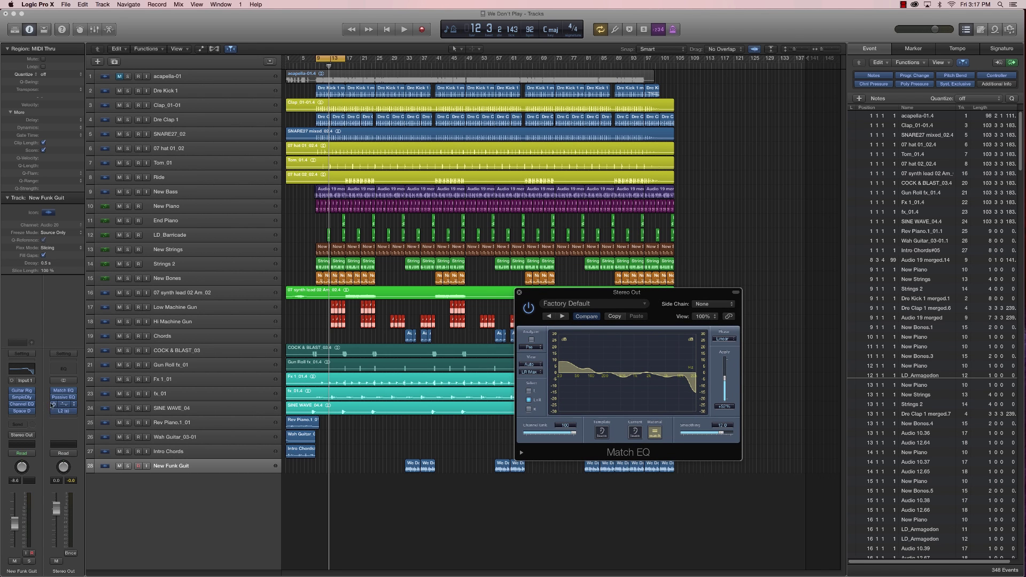
# Lower the Stereo Out L2 Out Ceiling to about -4.3 dB and audition the beat
pyautogui.click(56, 405)
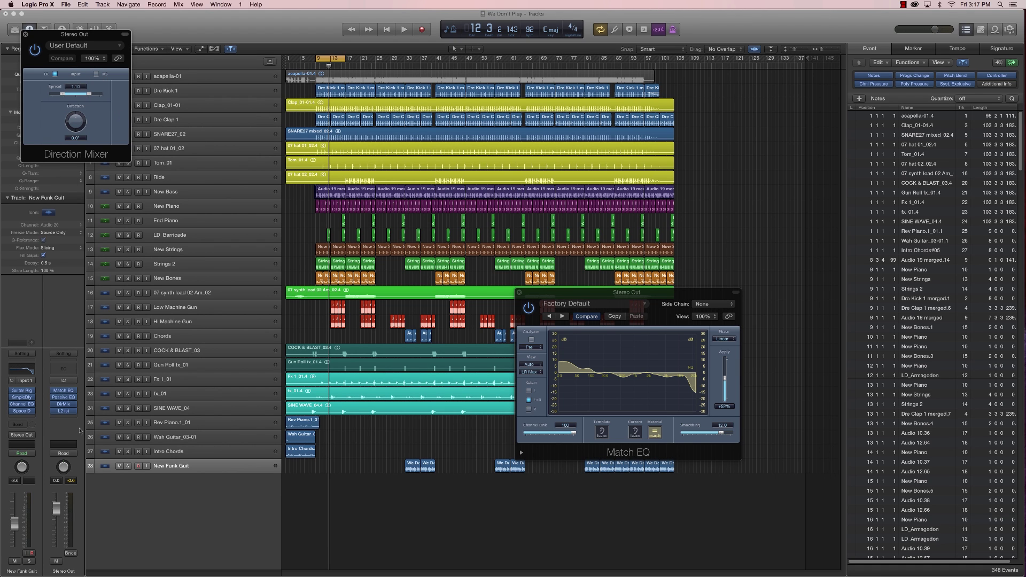
pyautogui.click(63, 411)
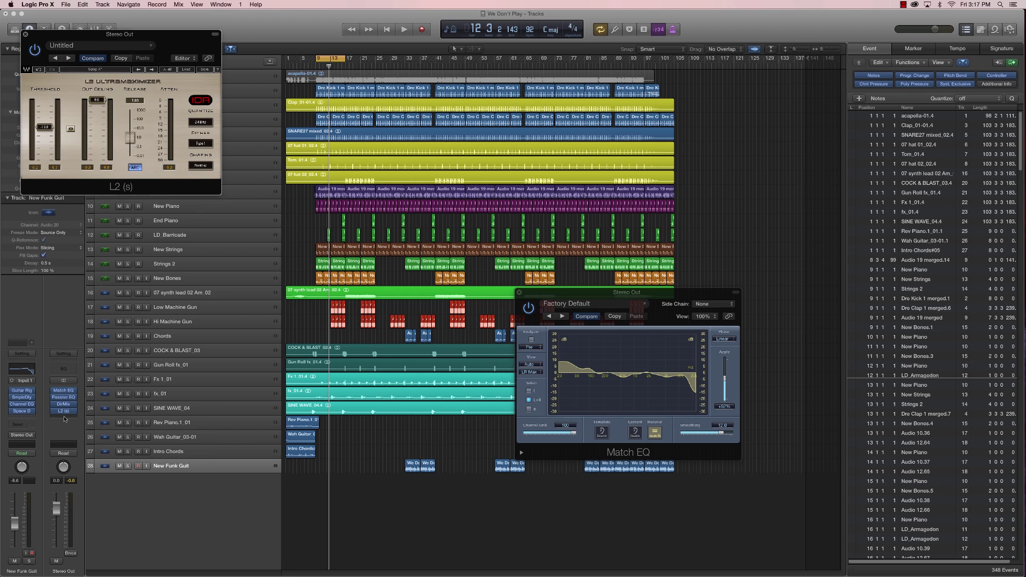
pyautogui.moveTo(157, 37); pyautogui.dragTo(325, 135)
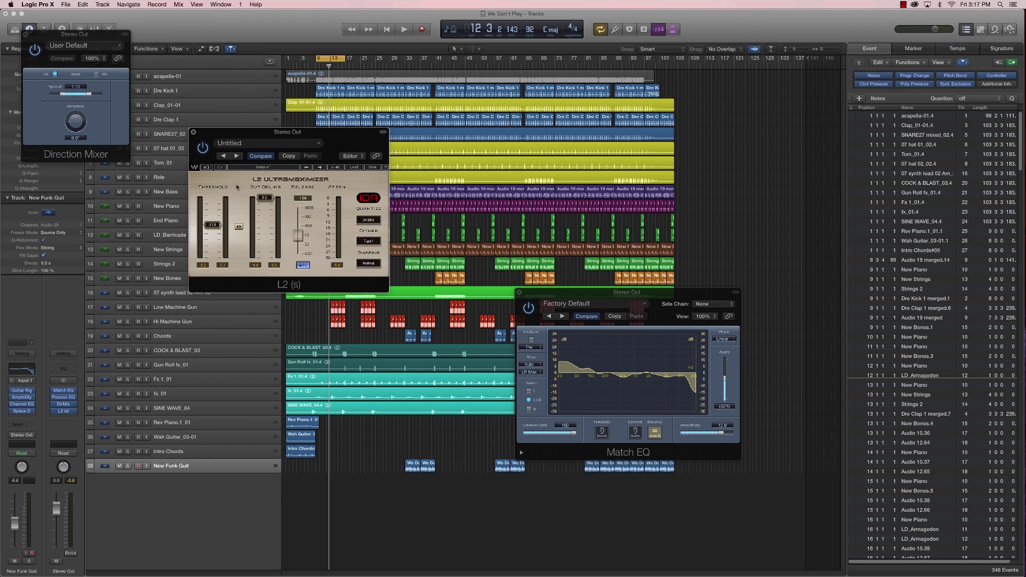
pyautogui.moveTo(269, 197); pyautogui.dragTo(269, 207)
pyautogui.press('space')
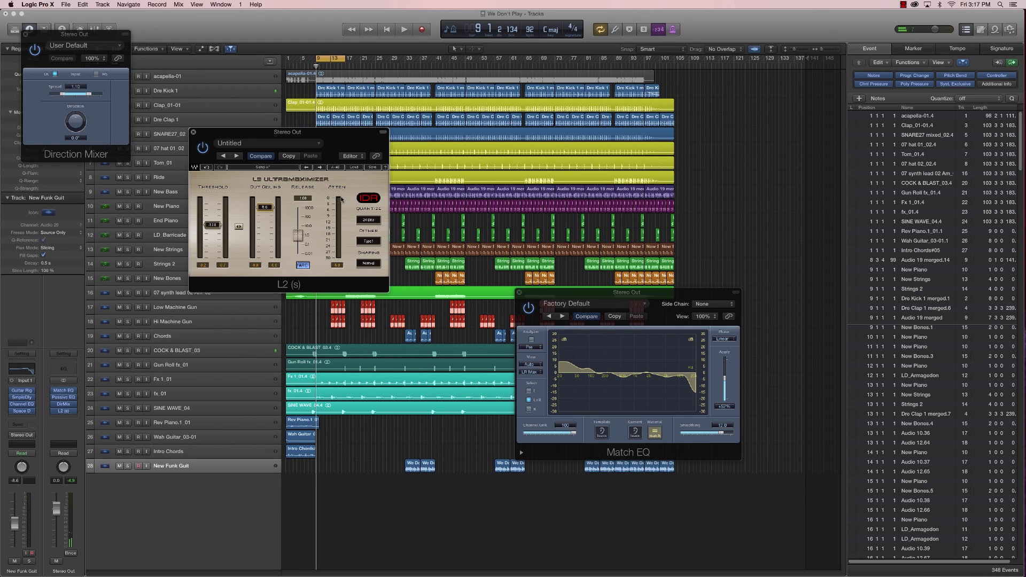
pyautogui.press('space')
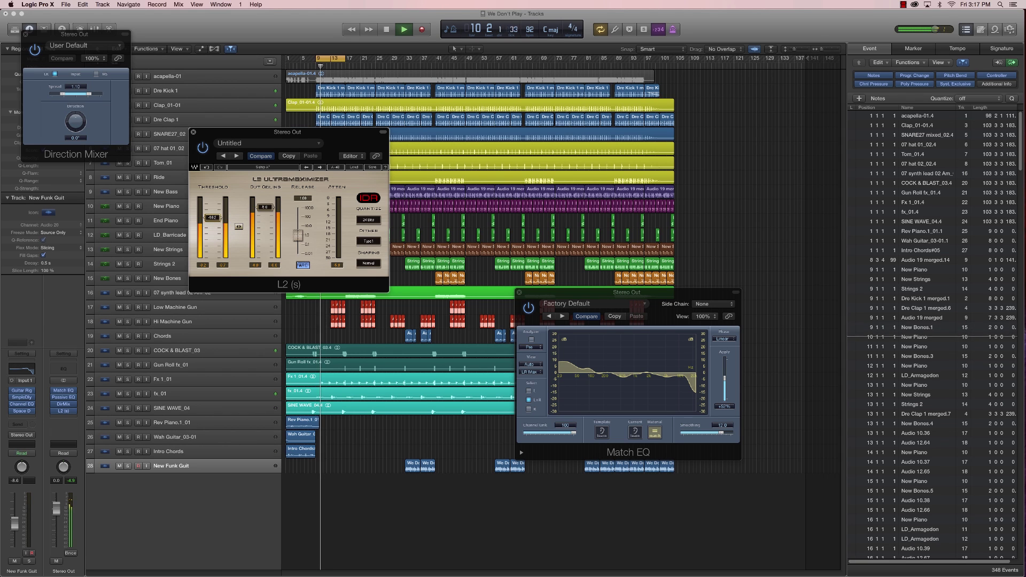
pyautogui.press('space')
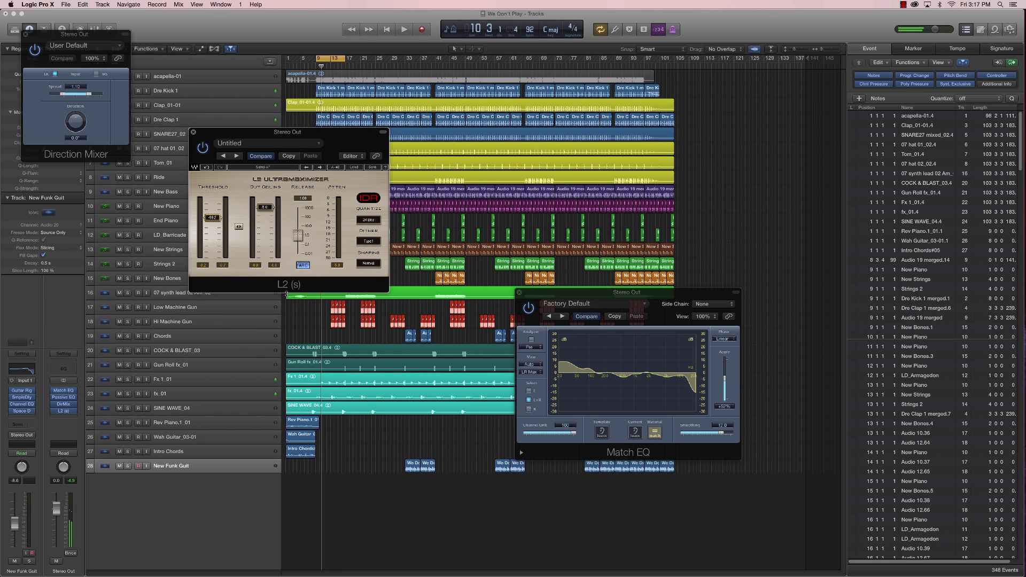